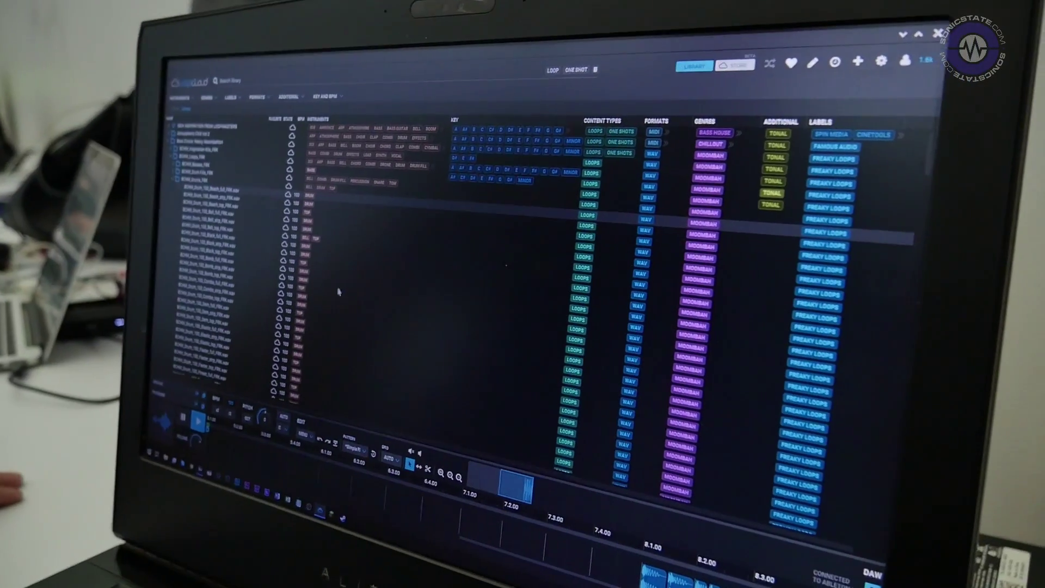
Switch to the Ableton Live set showing the SOVH_Kit tracks and the Loopcloud track.
{"action": "key", "text": "alt+Tab"}
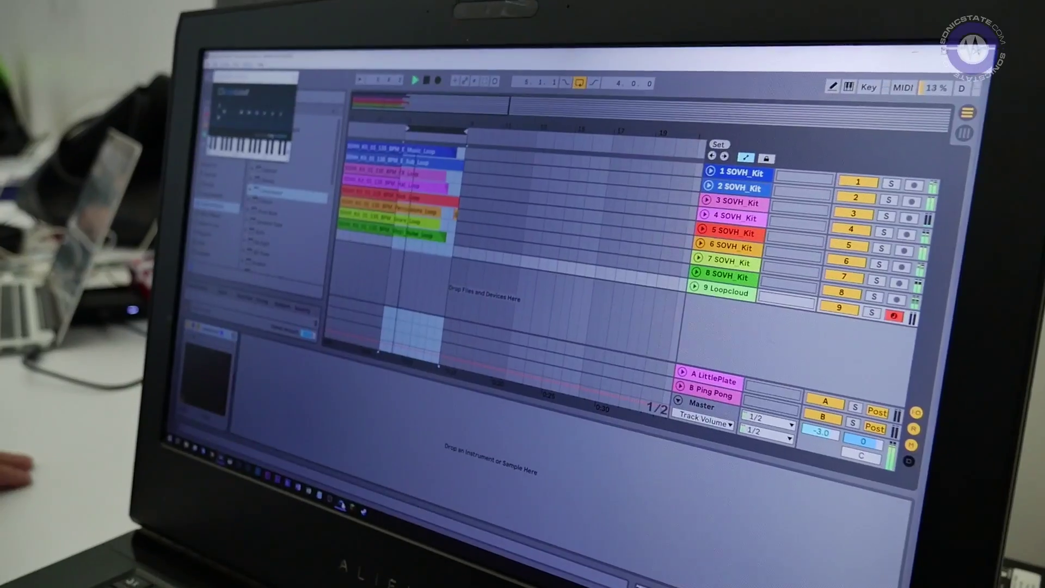
Switch back to the Loopcloud loop library linked to the Ableton Live set.
{"action": "key", "text": "alt+Tab"}
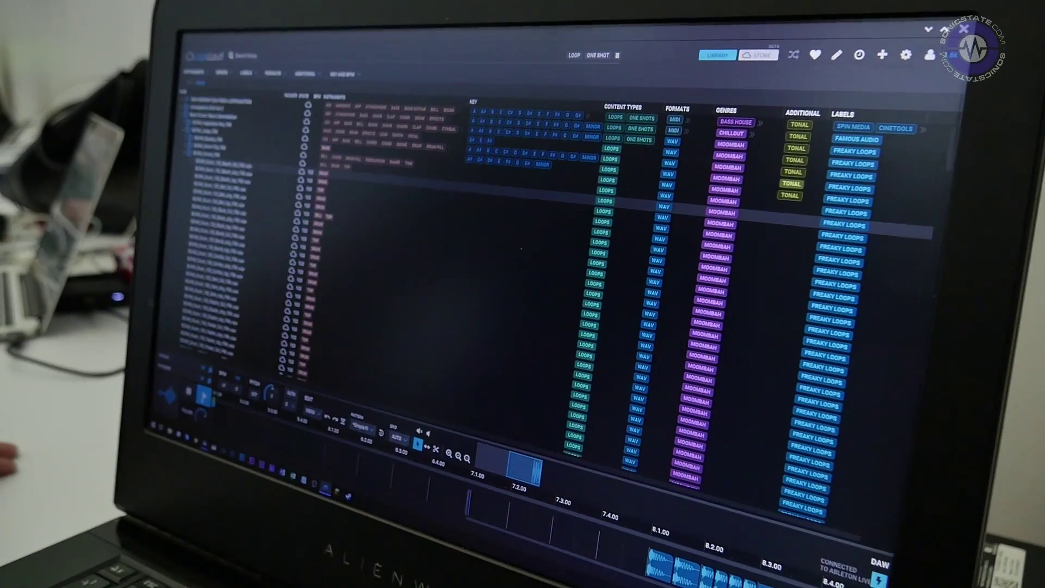